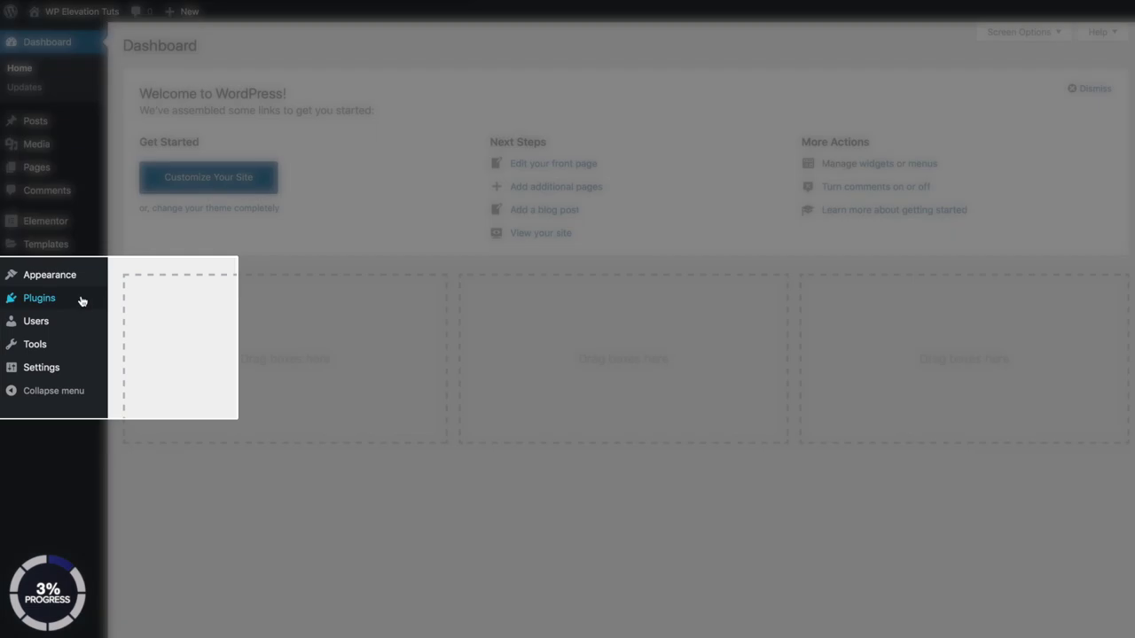
Step: Search Add New plugins for 'white l' and install the White Label CMS plugin
mouse_move(79, 299)
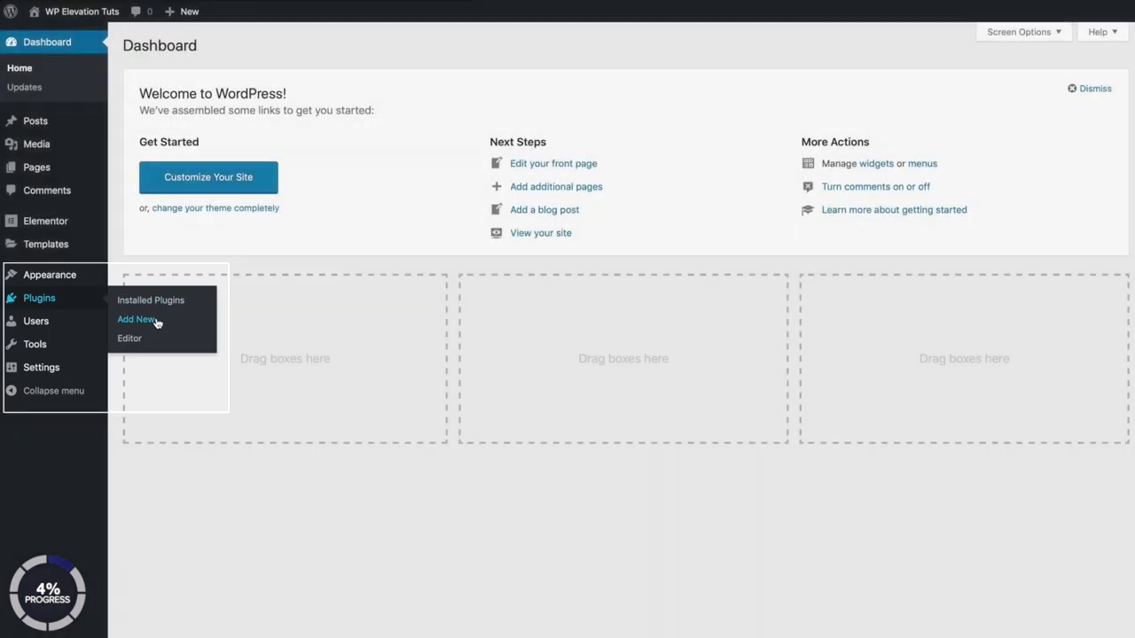
left_click(156, 321)
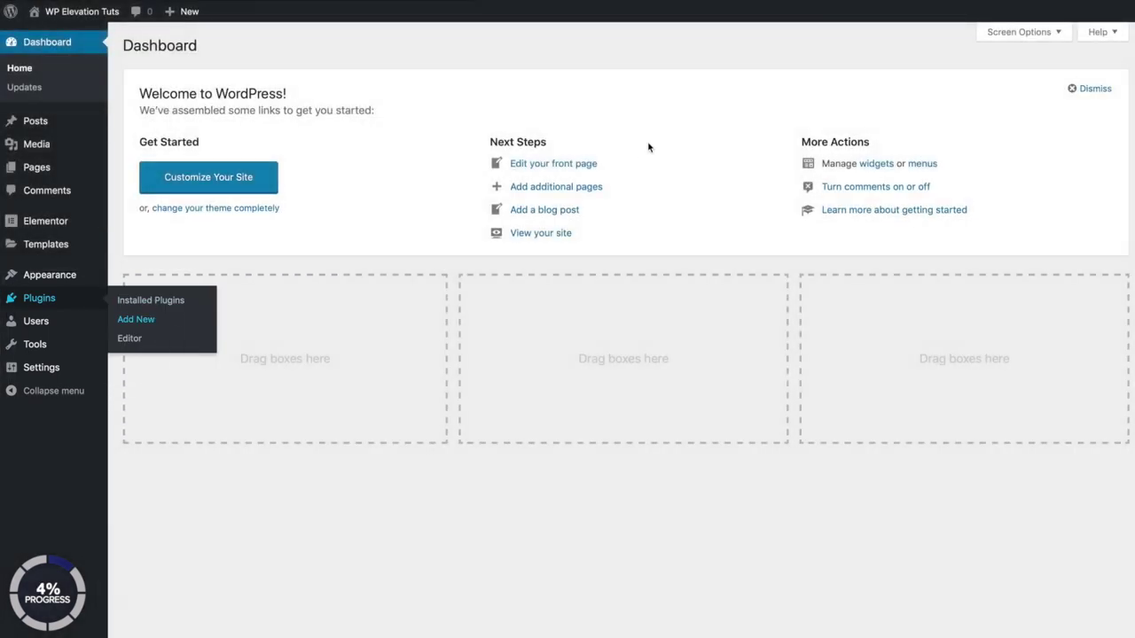
left_click(963, 86)
type("white label")
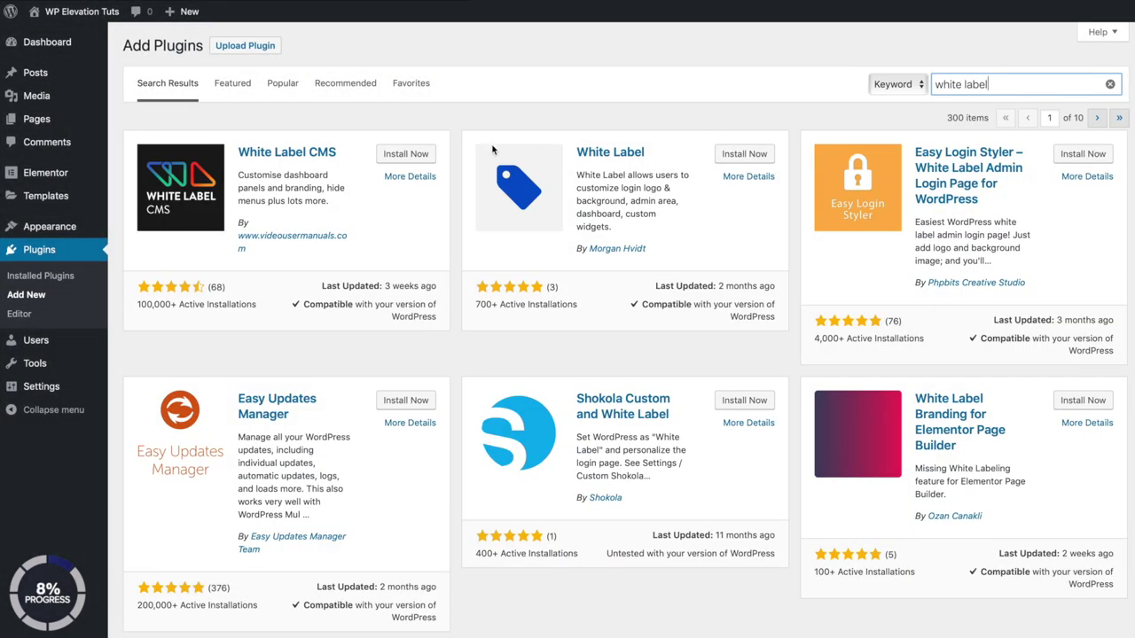
left_click(408, 155)
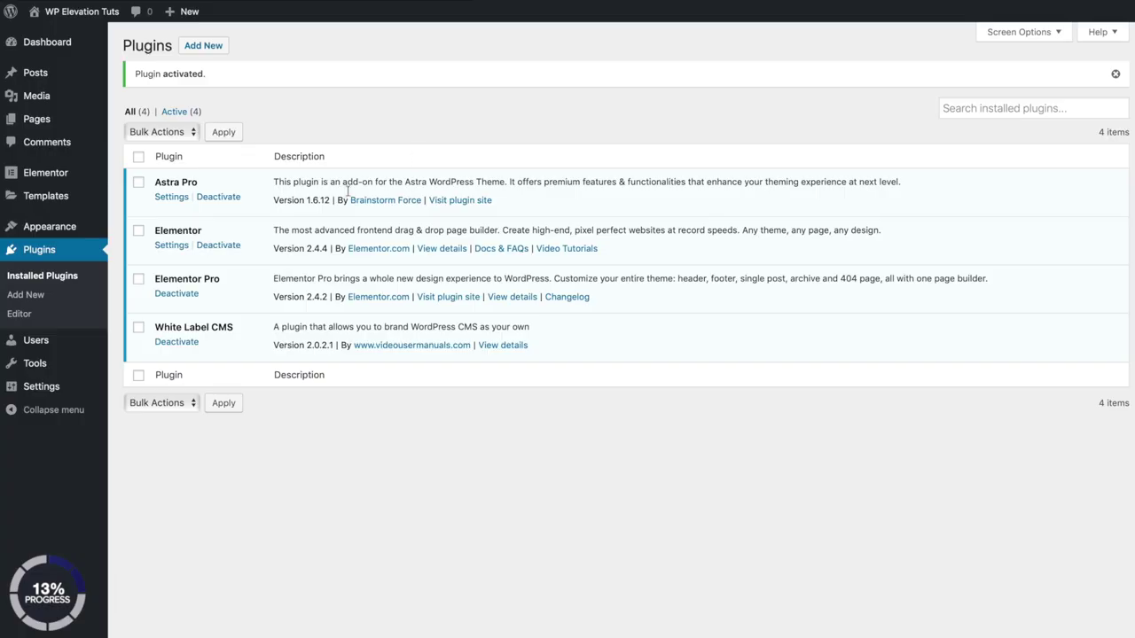
Step: Go to Settings > White Label CMS in the admin sidebar
mouse_move(76, 387)
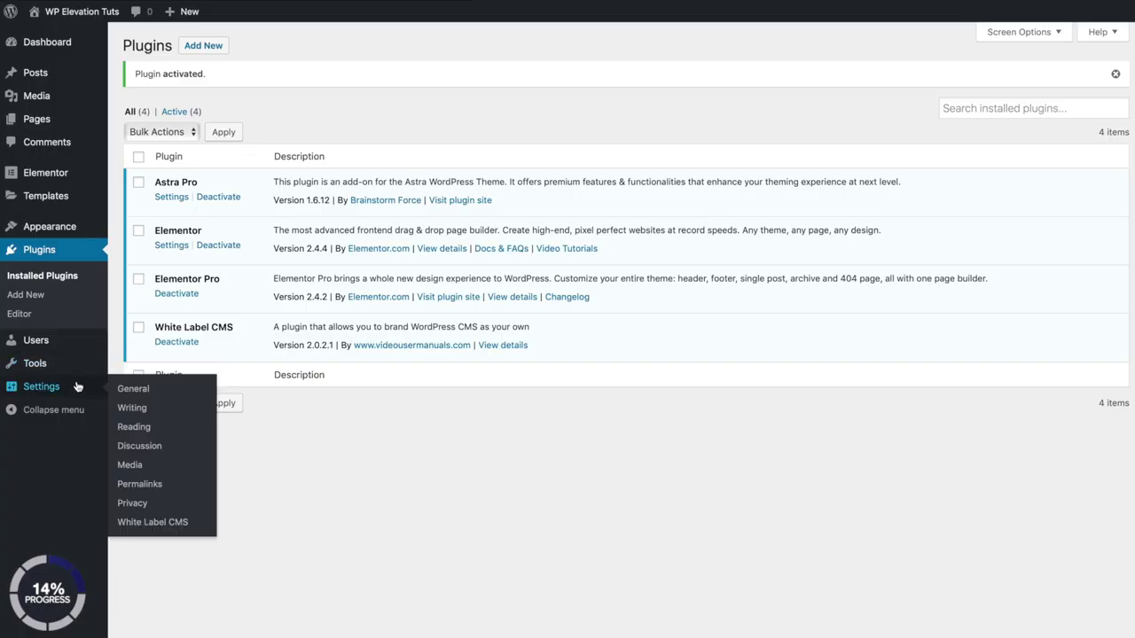
left_click(163, 522)
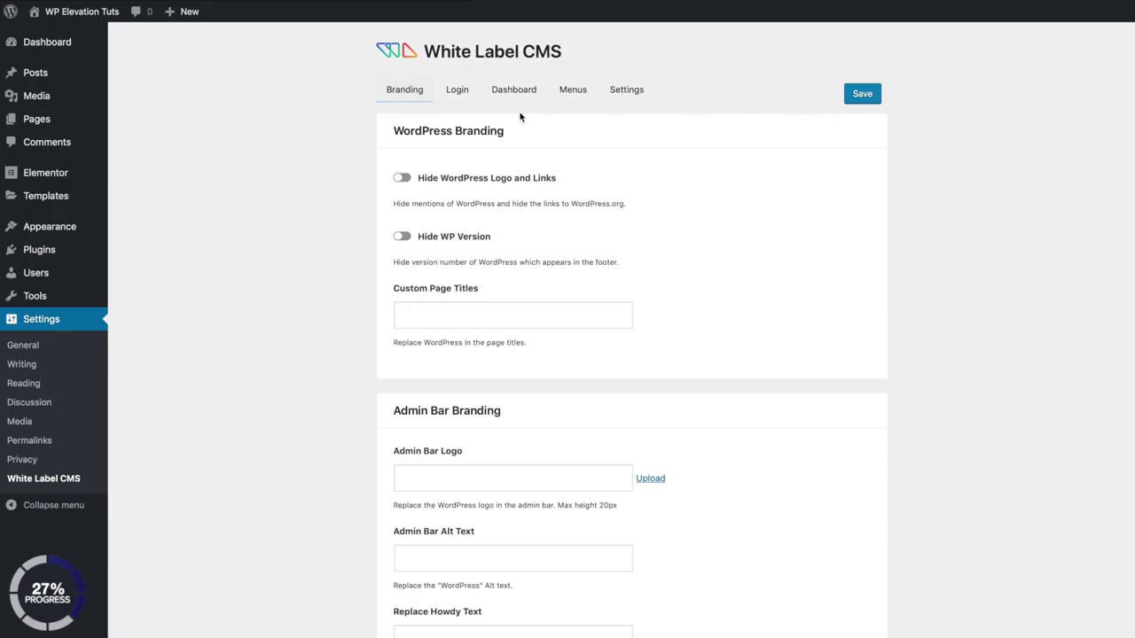
Step: On the Login tab, set Login Logo to wpe-plane-250w.png from the media library
left_click(458, 92)
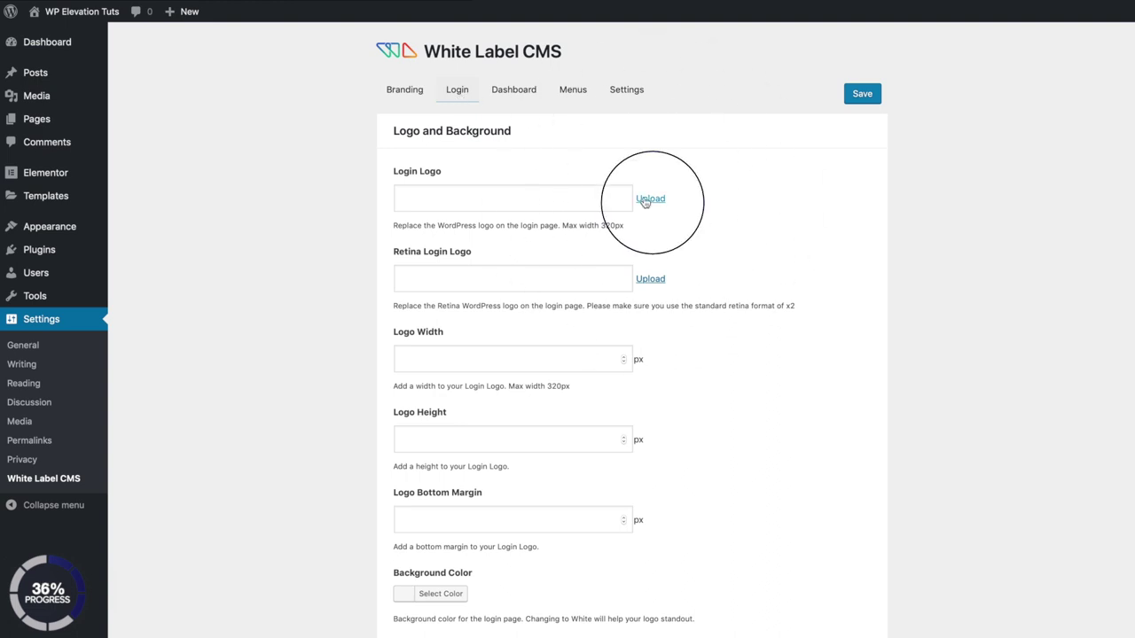
left_click(647, 200)
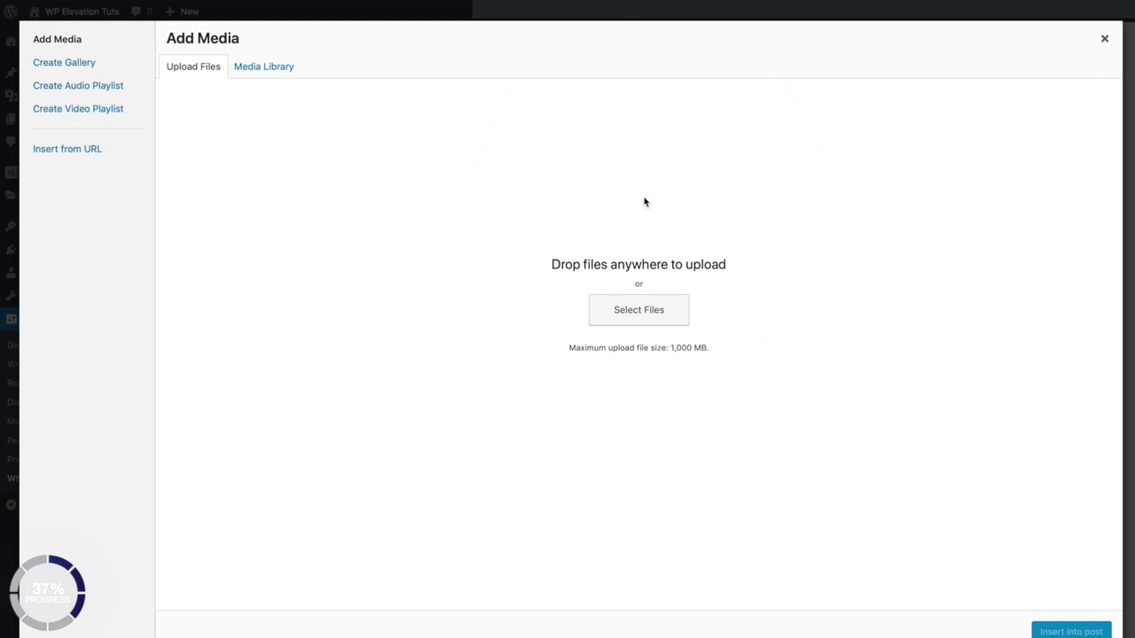
left_click(256, 69)
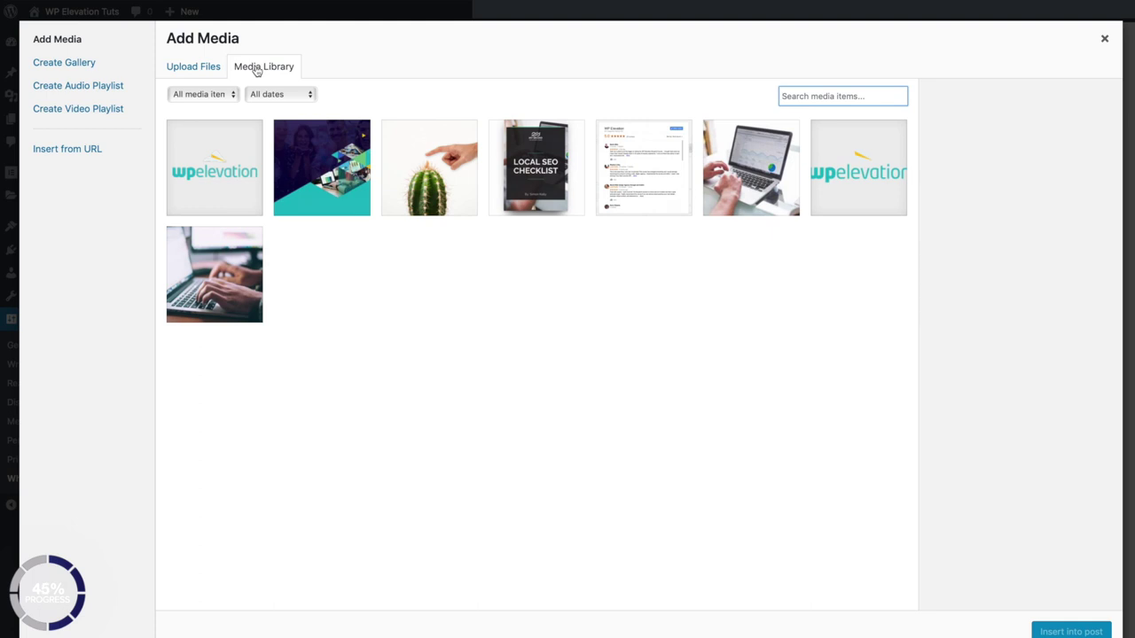
left_click(221, 183)
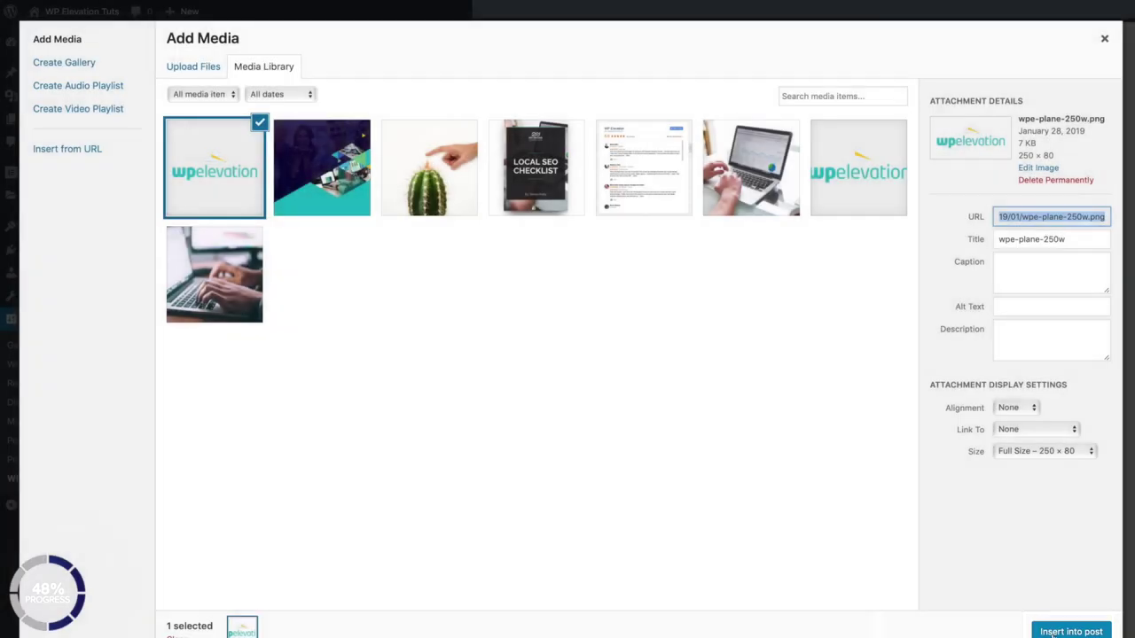
left_click(1070, 631)
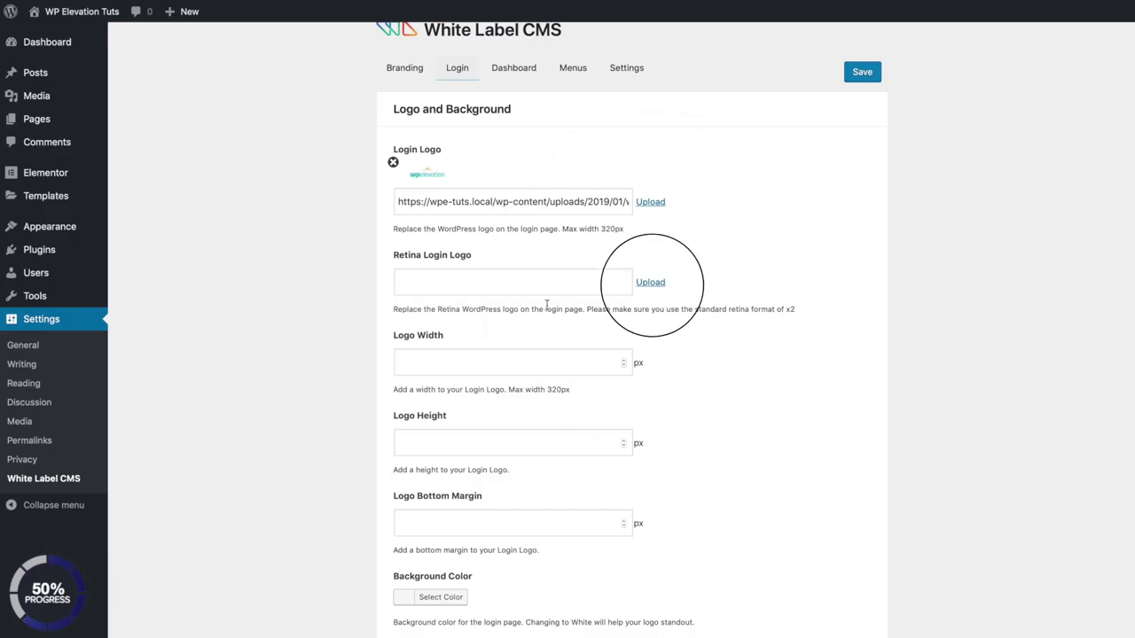
Step: Set Retina Login Logo to wpe-plane.png at Full Size (551 × 177)
left_click(532, 275)
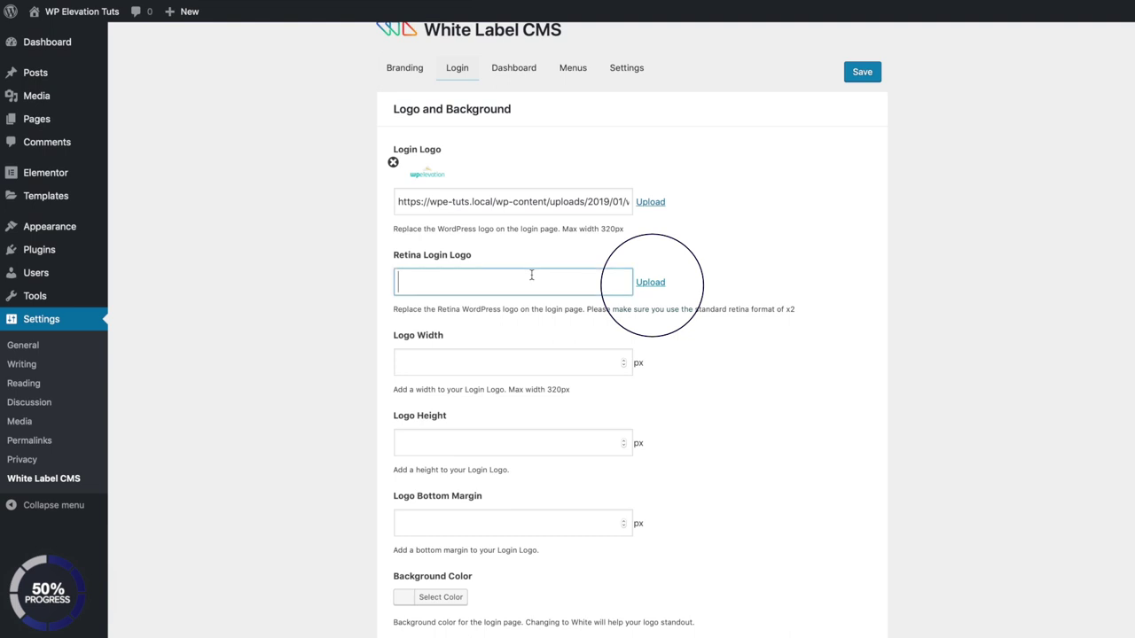
left_click(650, 282)
left_click(832, 193)
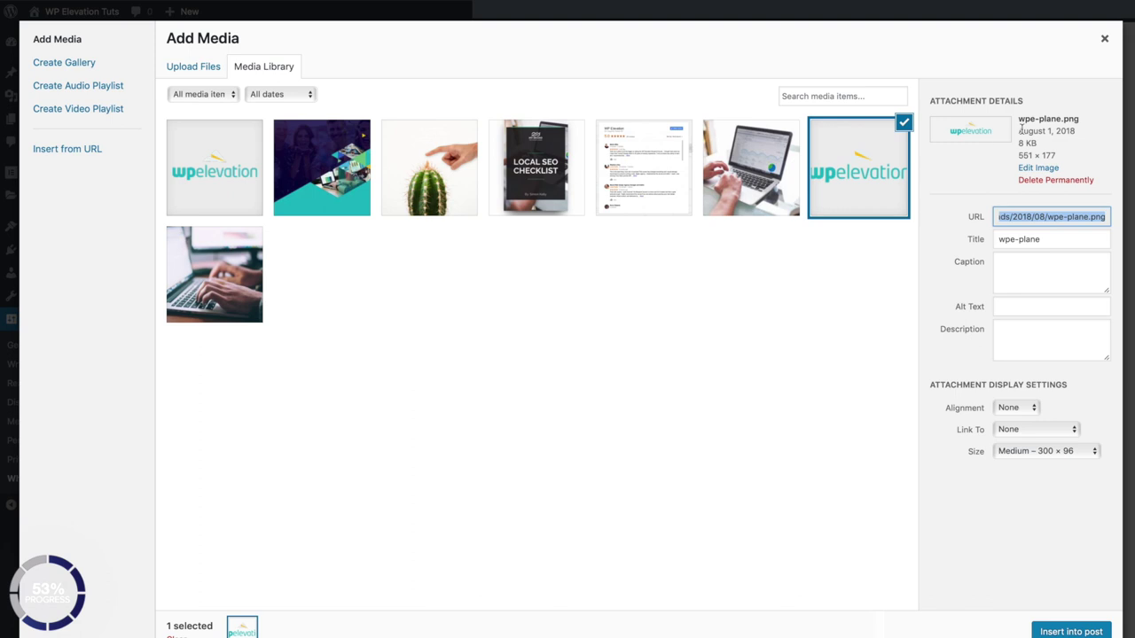
left_click(1004, 455)
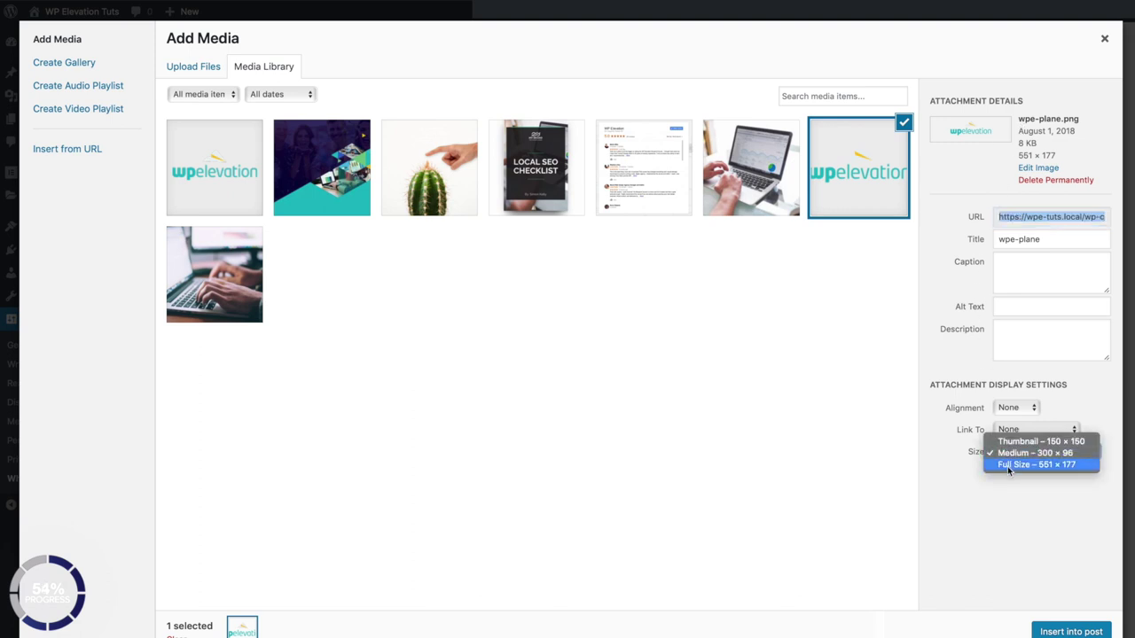
left_click(1007, 465)
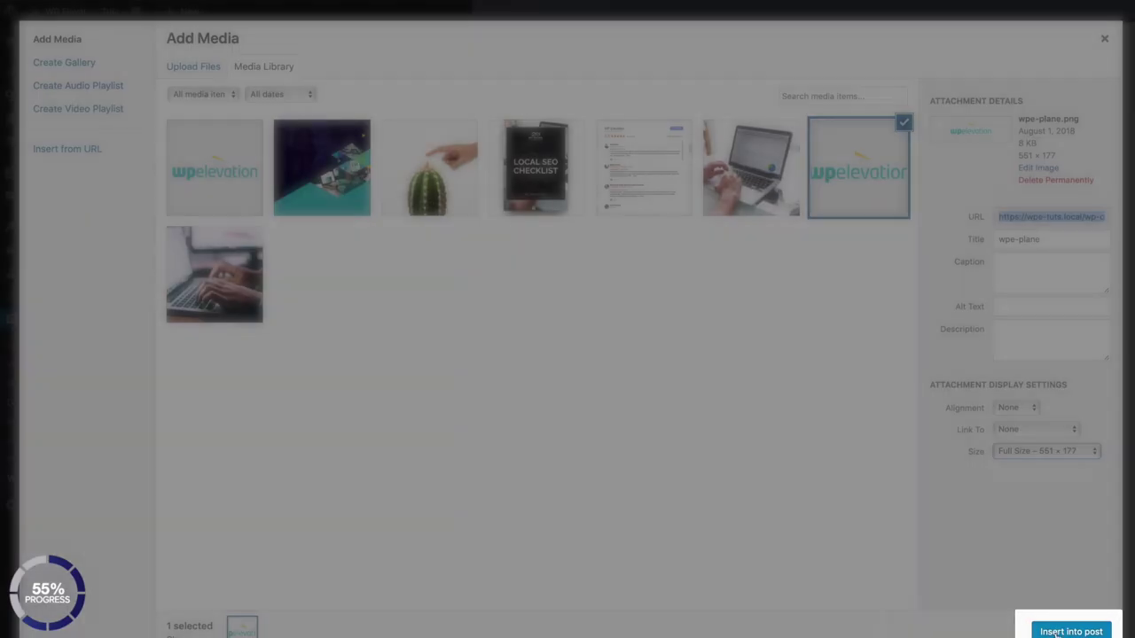
left_click(1058, 632)
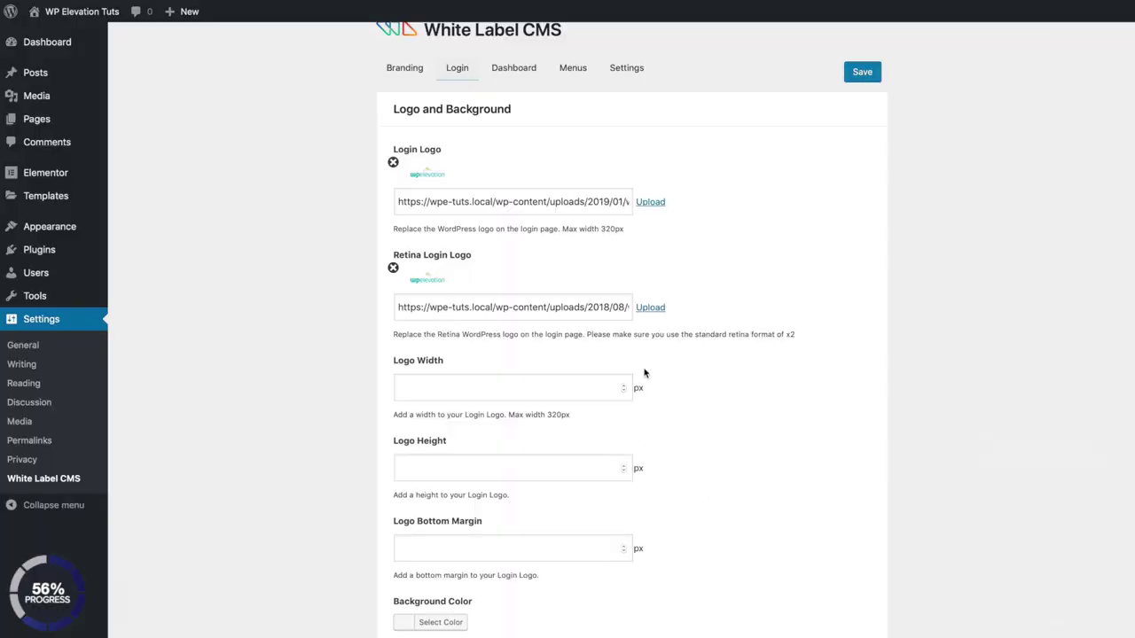
Step: Set the login Background Image to WPE-Hero-Image.jpg from the media library
scroll(680, 369, "down", 5)
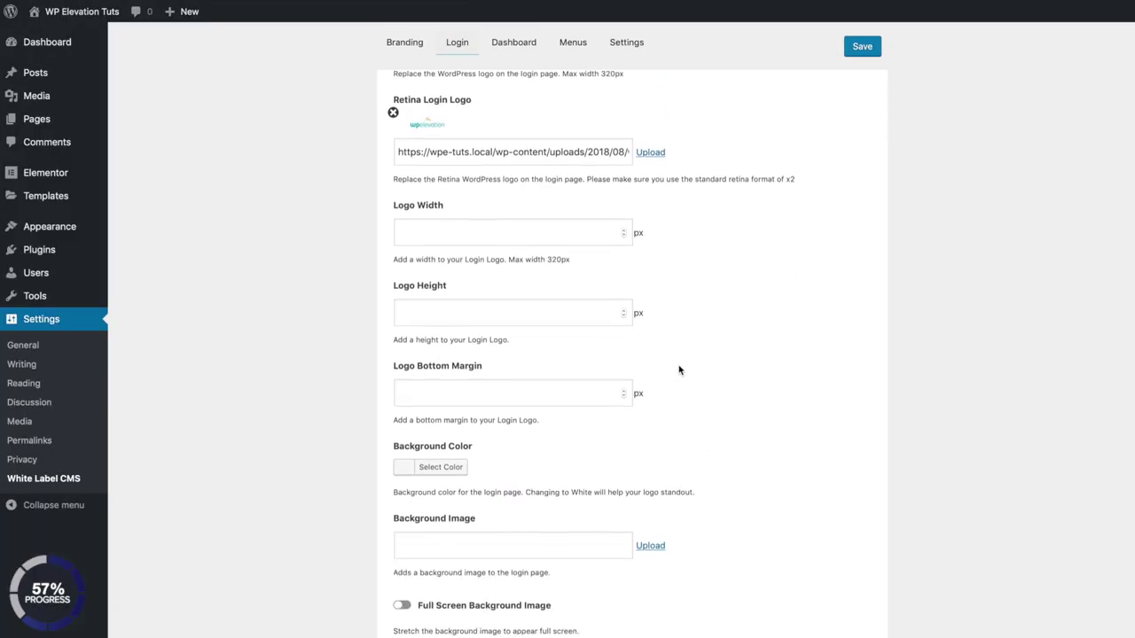
scroll(680, 369, "down", 4)
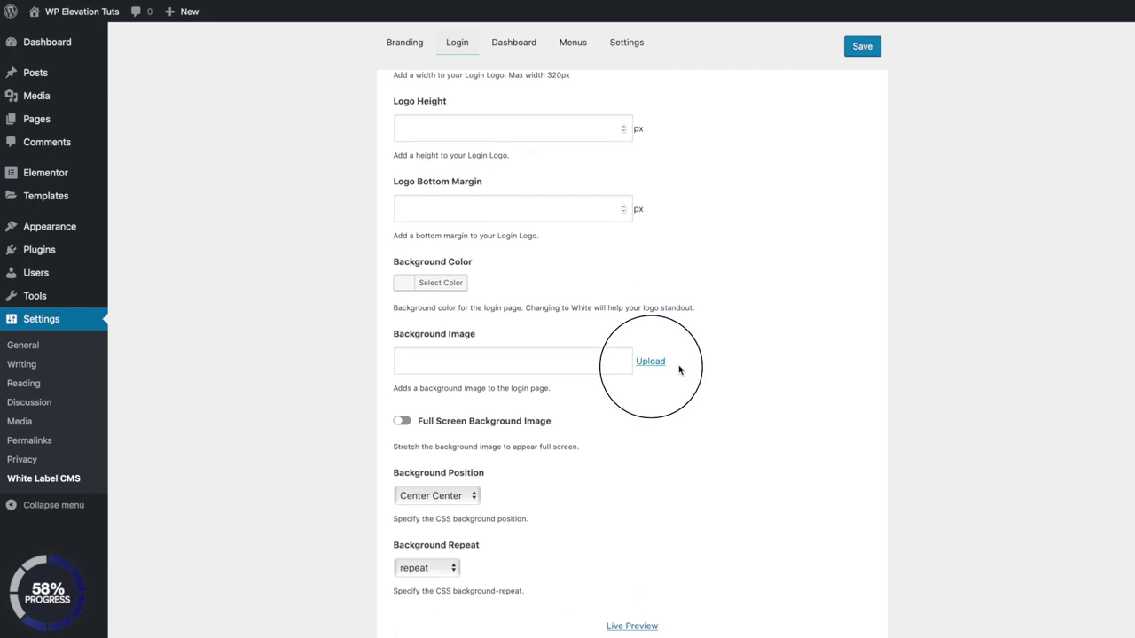
left_click(654, 363)
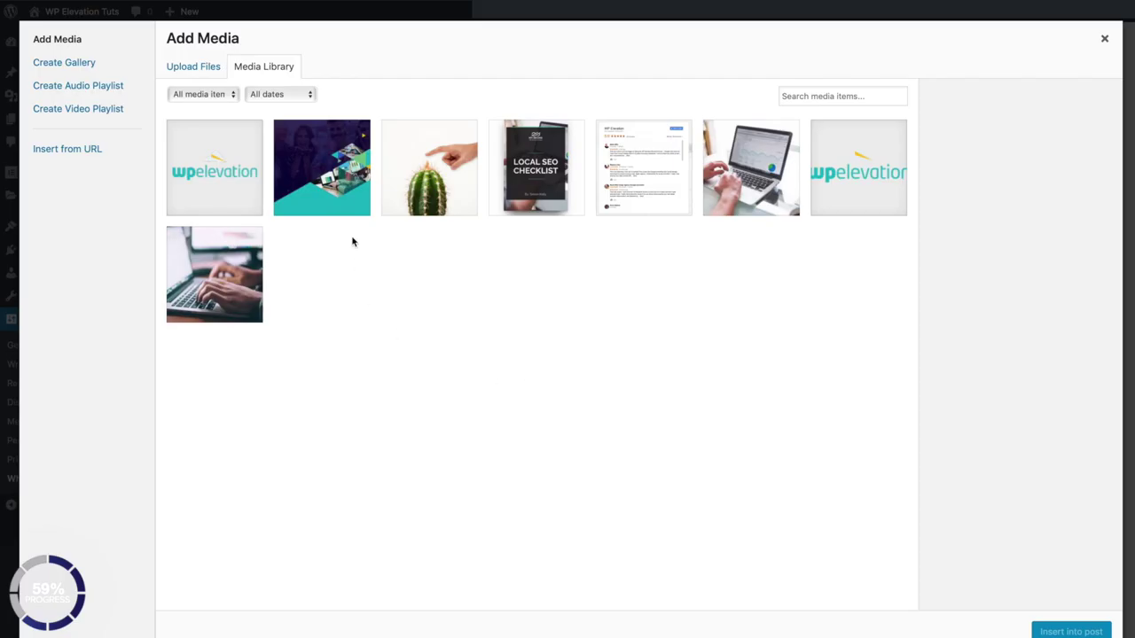
left_click(325, 171)
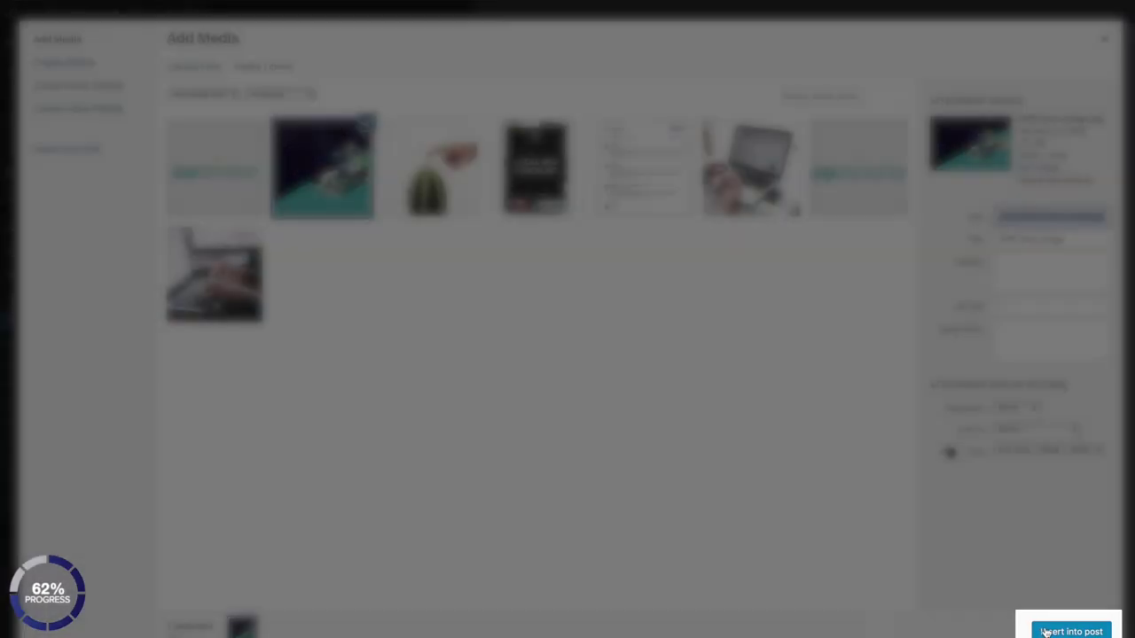
left_click(1046, 631)
Step: Turn on Full Screen Background Image
scroll(678, 475, "down", 2)
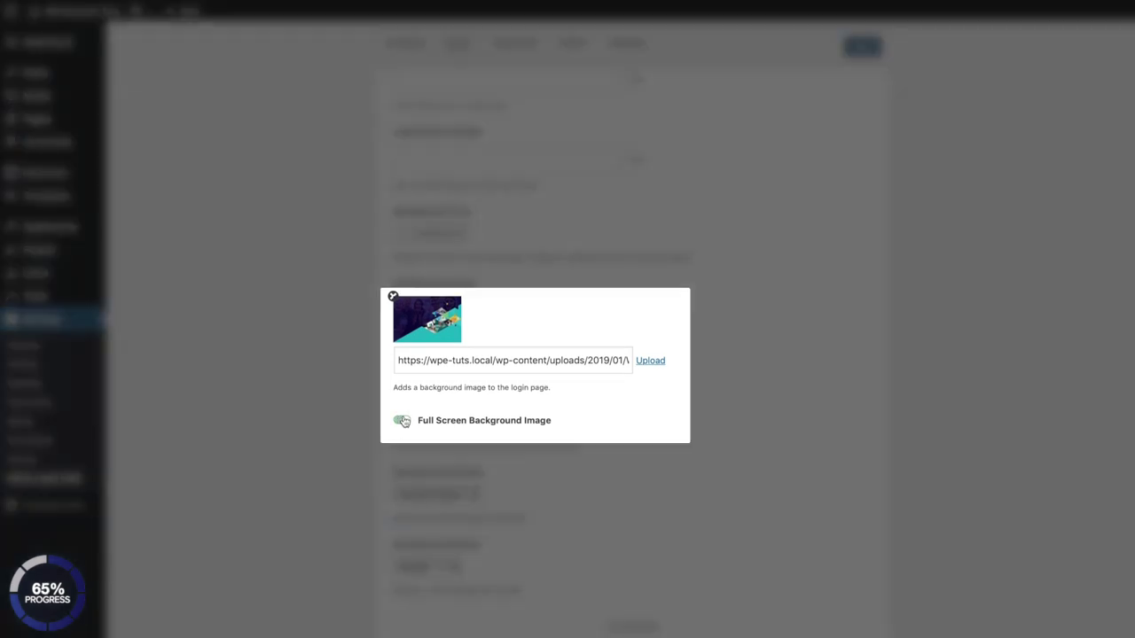
left_click(403, 421)
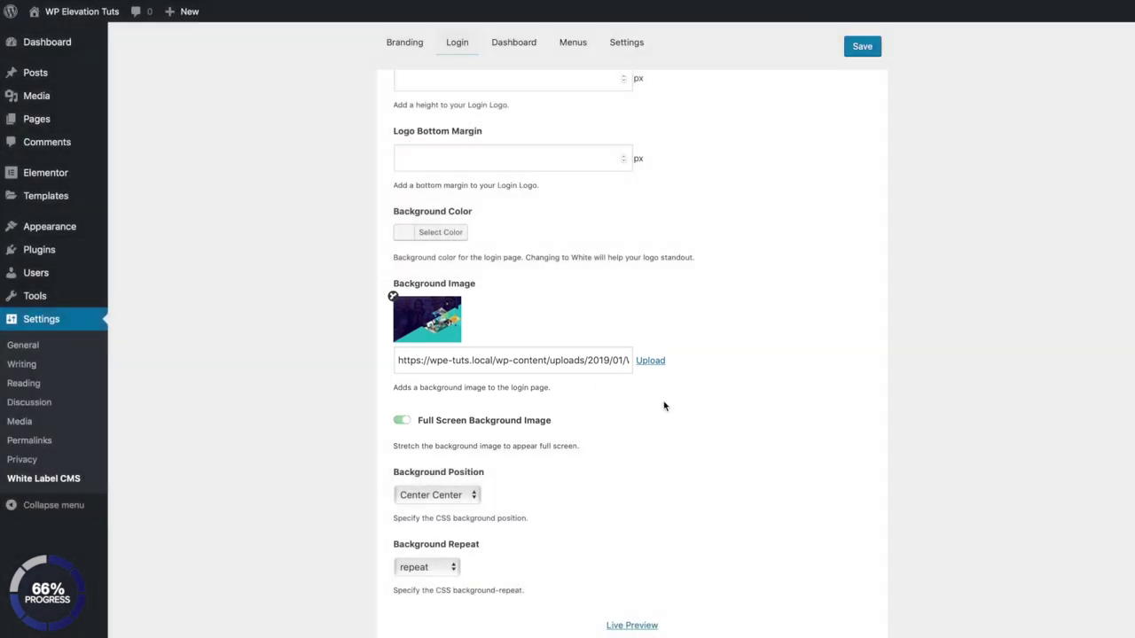
scroll(666, 405, "down", 2)
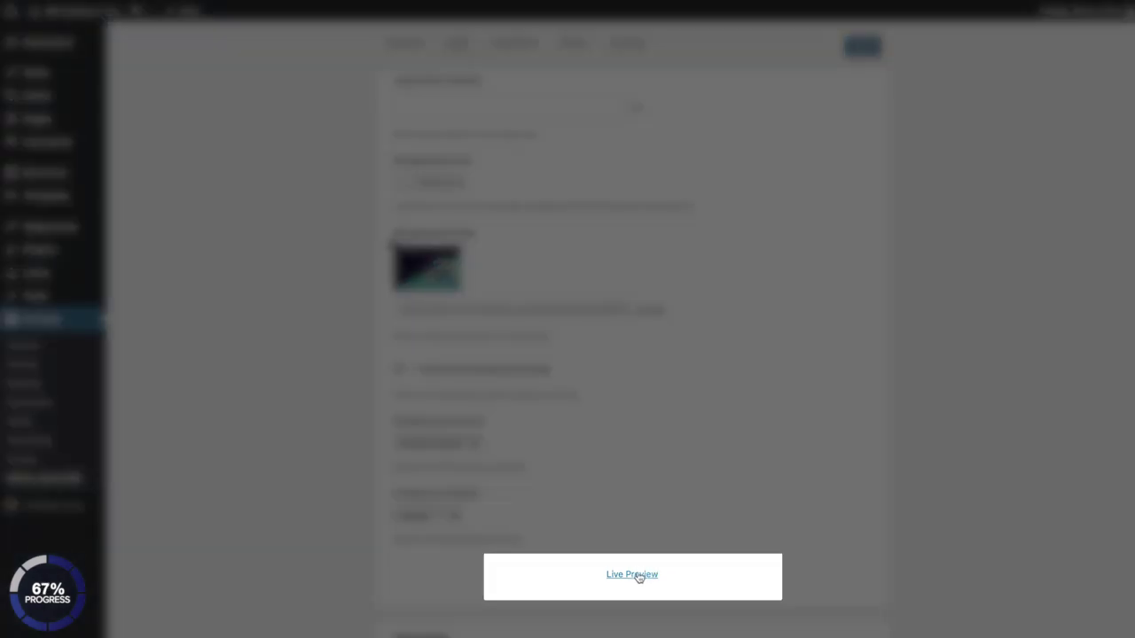
left_click(632, 575)
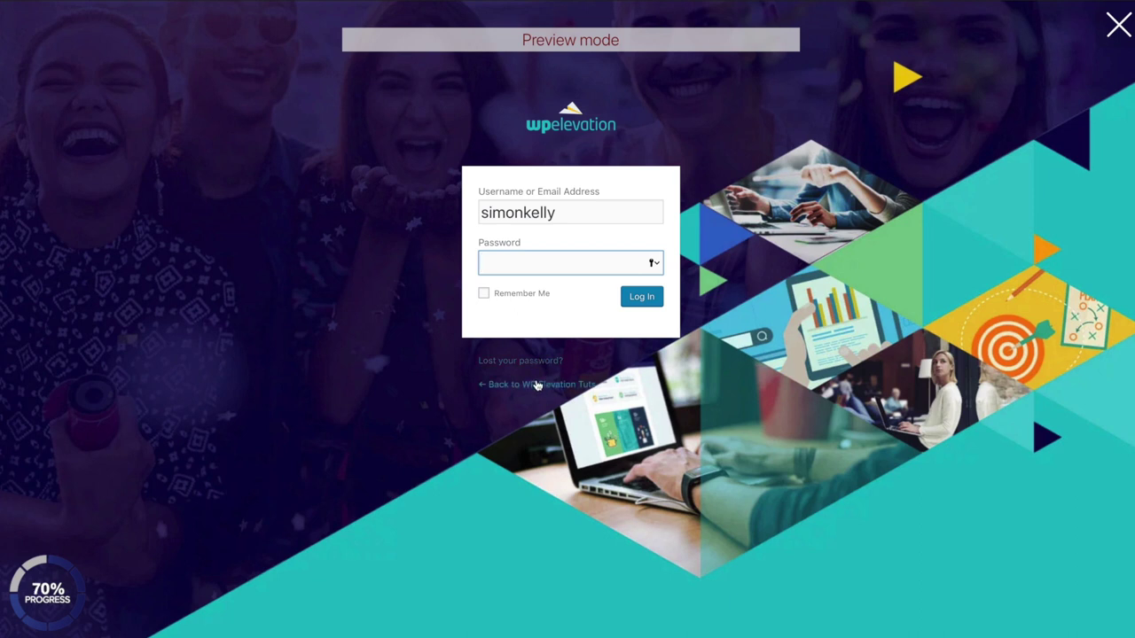
left_click(1119, 27)
Step: Under Advanced, set Back to / Register Link Color to white (#ffffff)
scroll(723, 399, "down", 10)
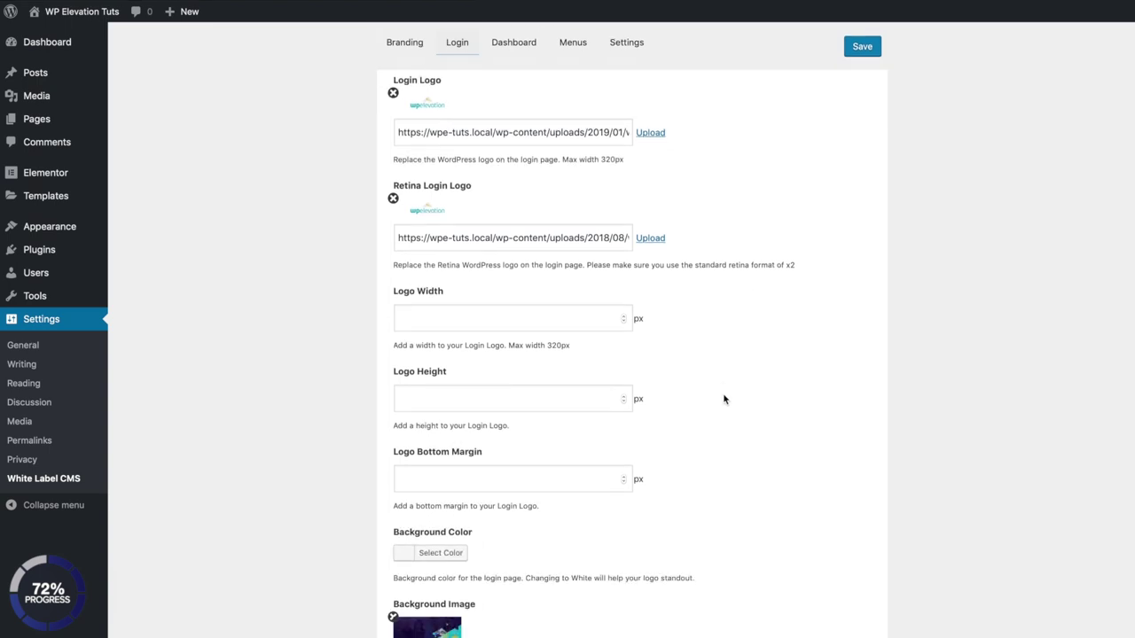
scroll(723, 399, "down", 10)
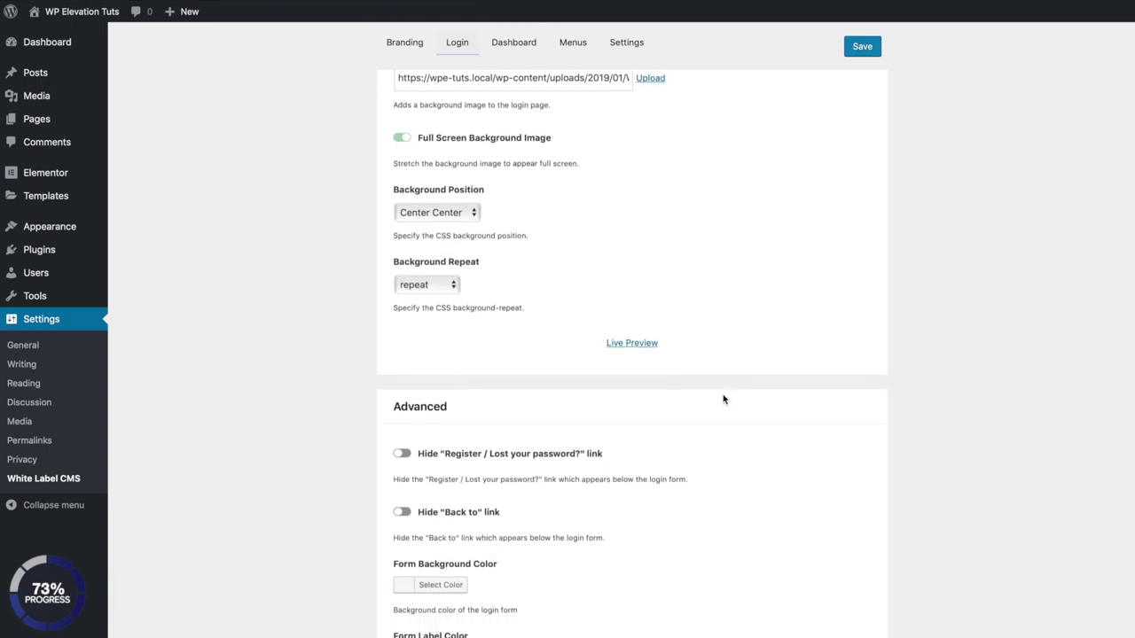
scroll(723, 399, "down", 3)
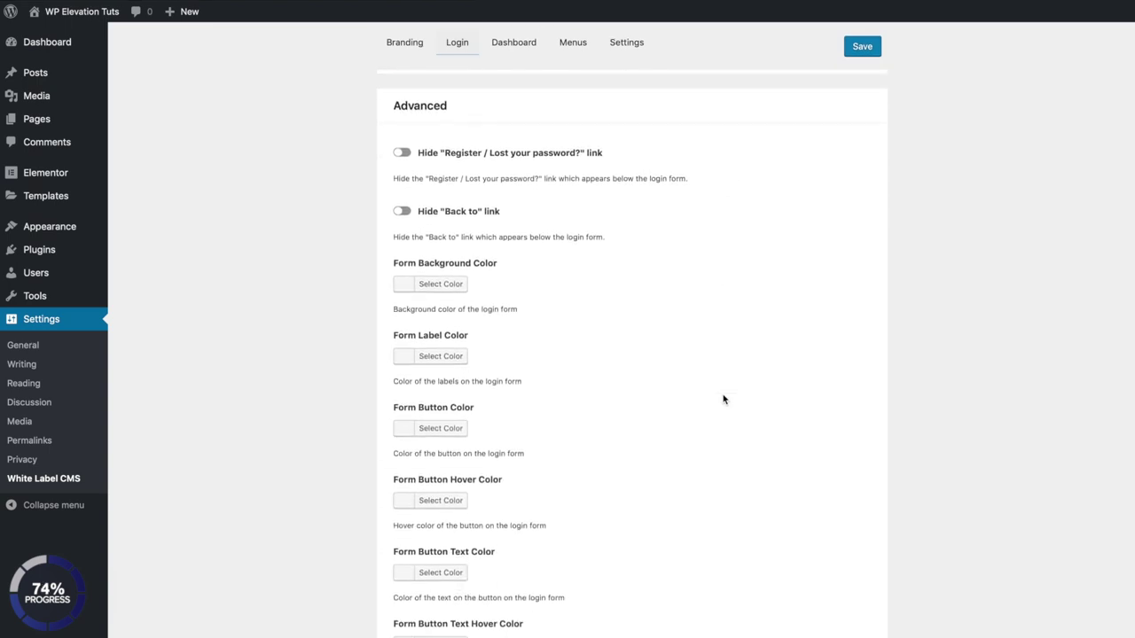
scroll(723, 399, "down", 4)
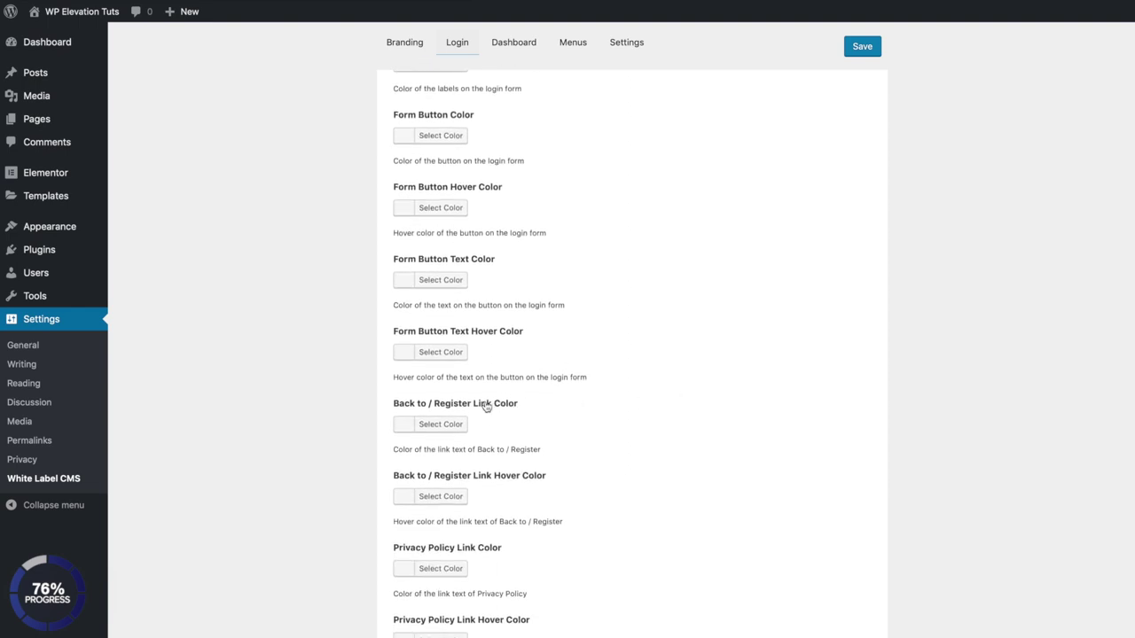
left_click(404, 425)
left_click(415, 472)
left_click_drag(415, 472, 400, 451)
left_click(638, 412)
scroll(654, 419, "down", 3)
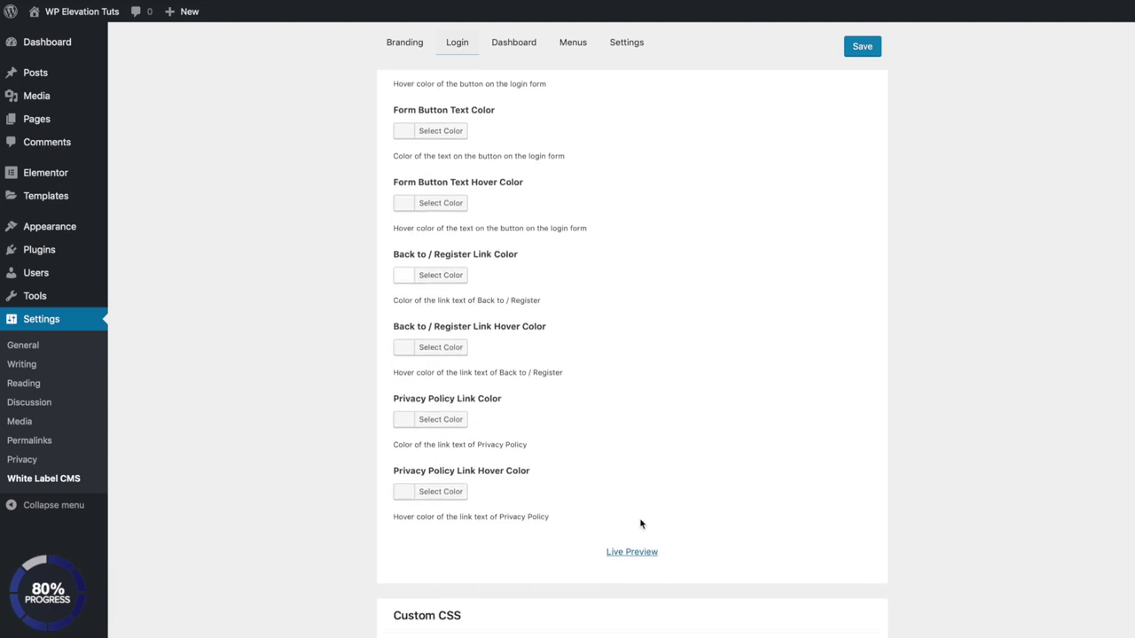
left_click(630, 553)
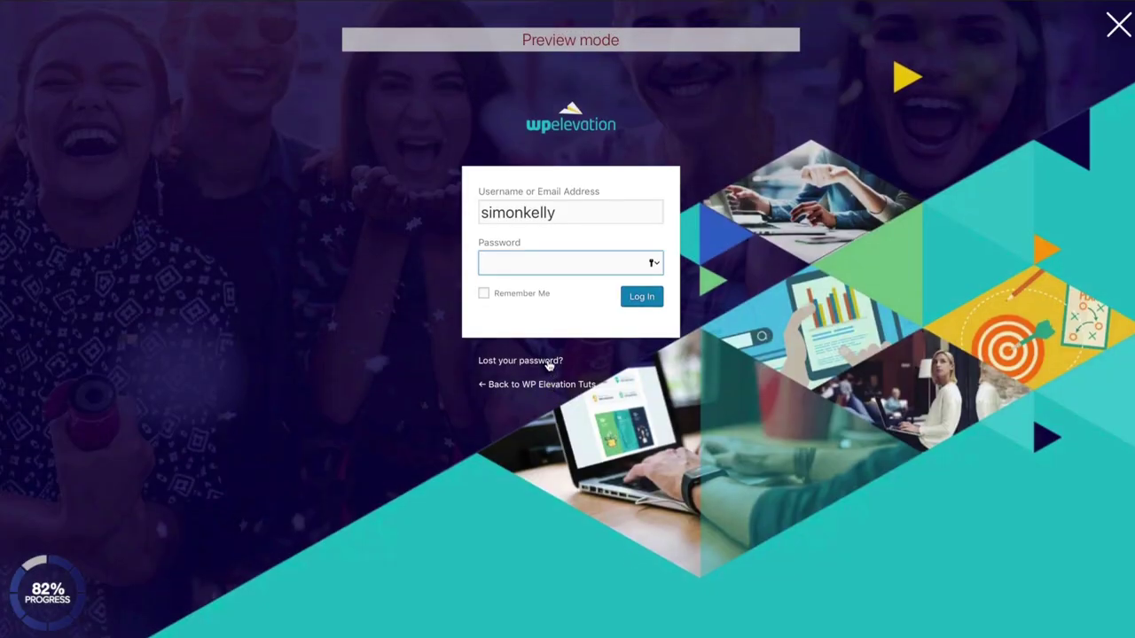
left_click(1119, 25)
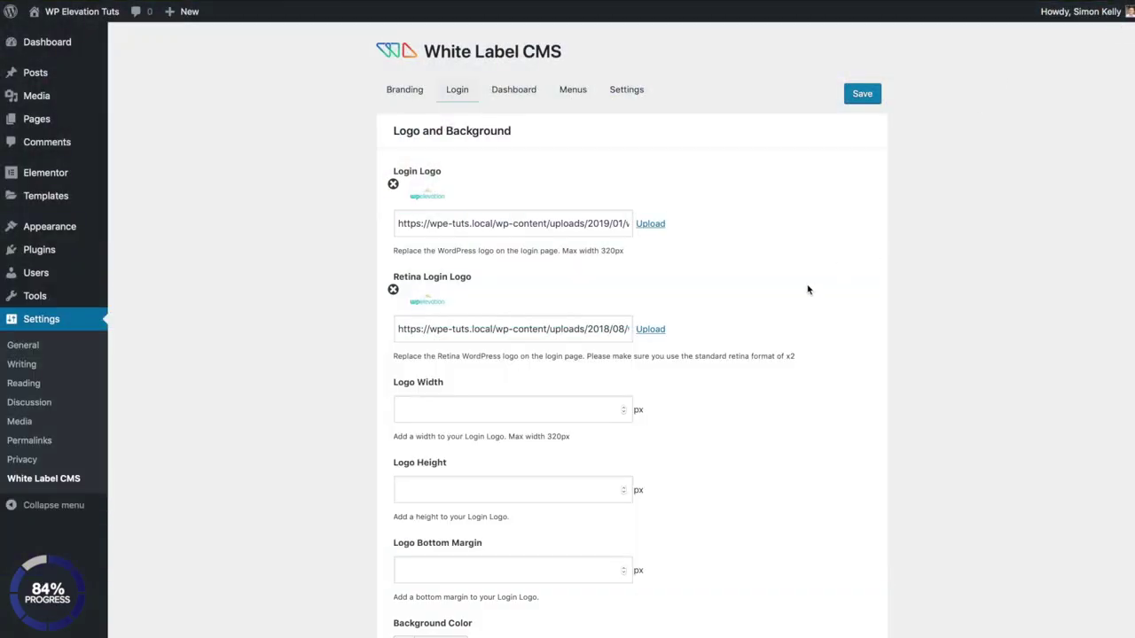
scroll(808, 289, "down", 8)
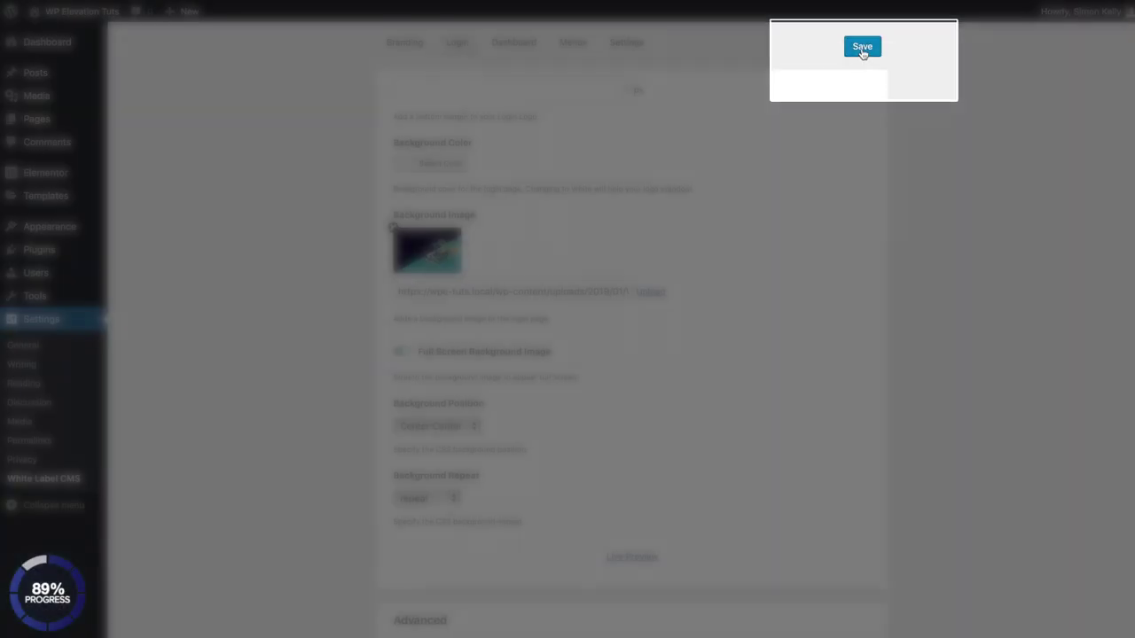
Step: Save the Login tab settings and show the Howdy account menu with Log Out
left_click(862, 46)
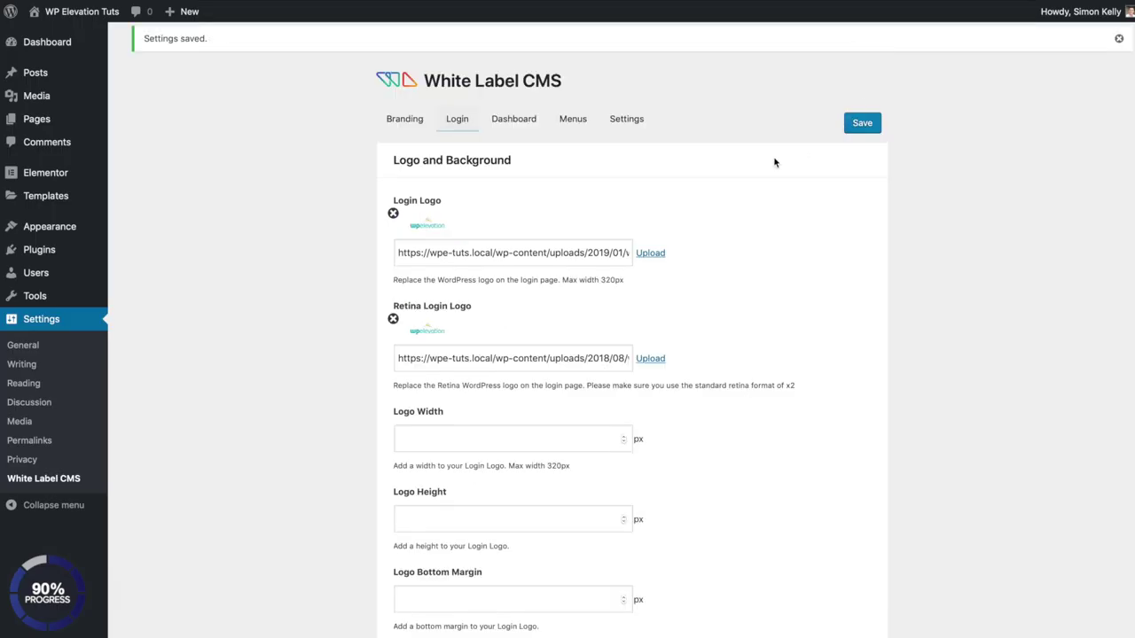
scroll(759, 180, "down", 1)
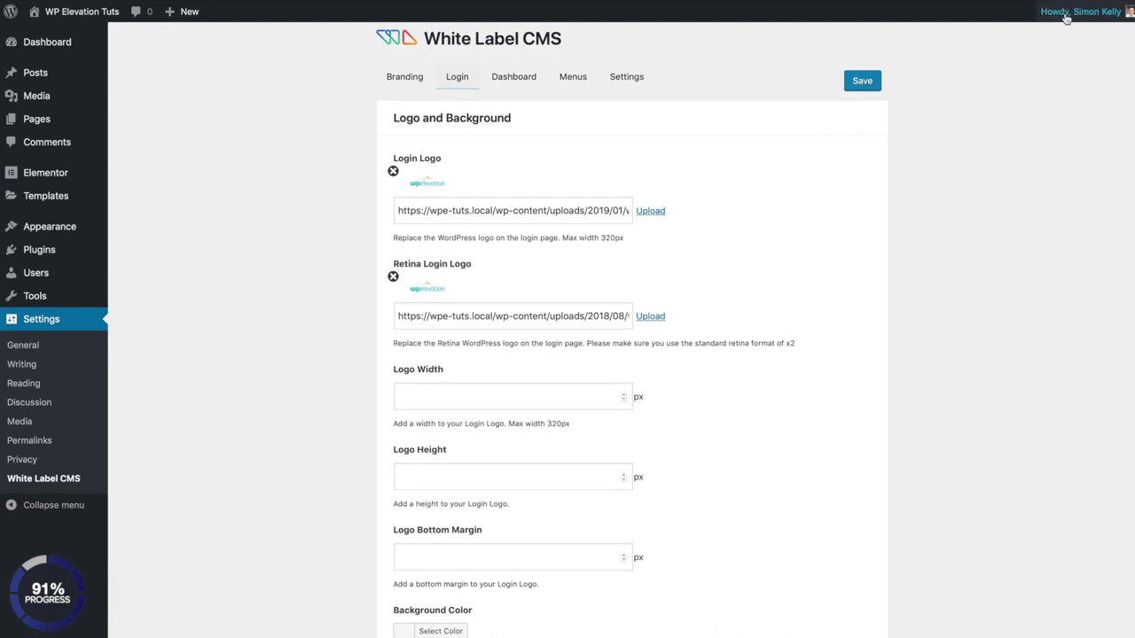
mouse_move(1064, 11)
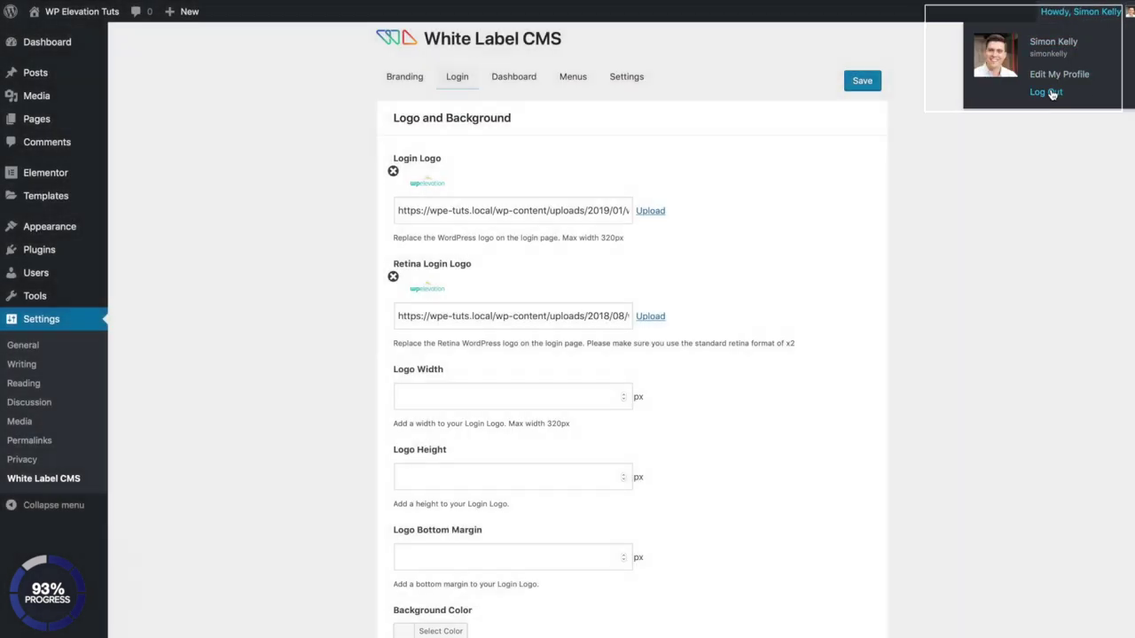